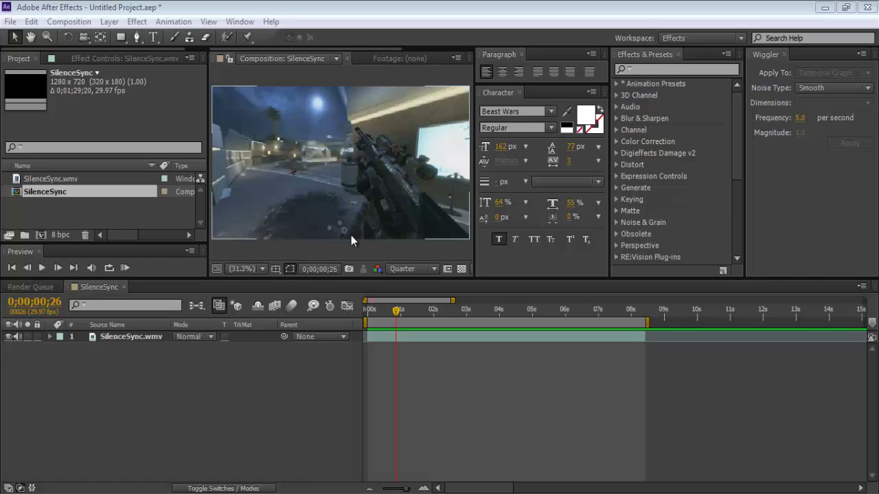
Move to frame 0;00;00;28 and select the SilenceSync.wmv layer in the timeline.
mouse_move(397, 310)
mouse_down()
mouse_move(378, 309)
mouse_move(398, 315)
mouse_up()
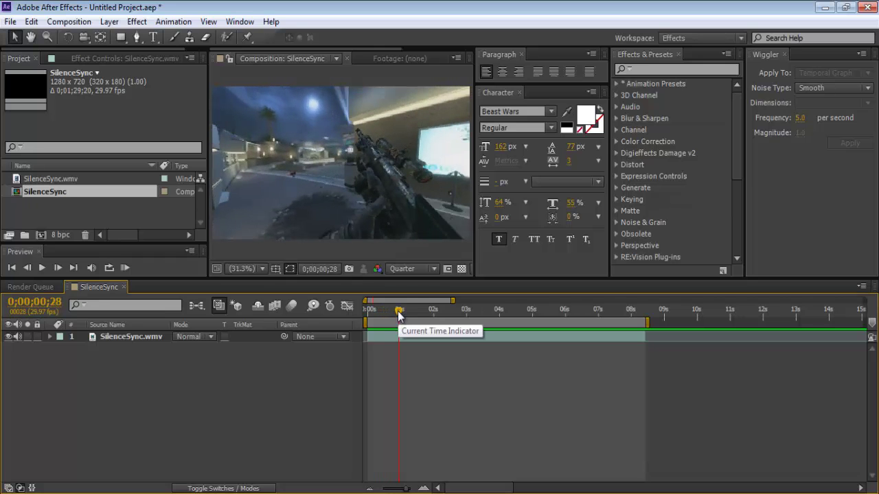
click(399, 314)
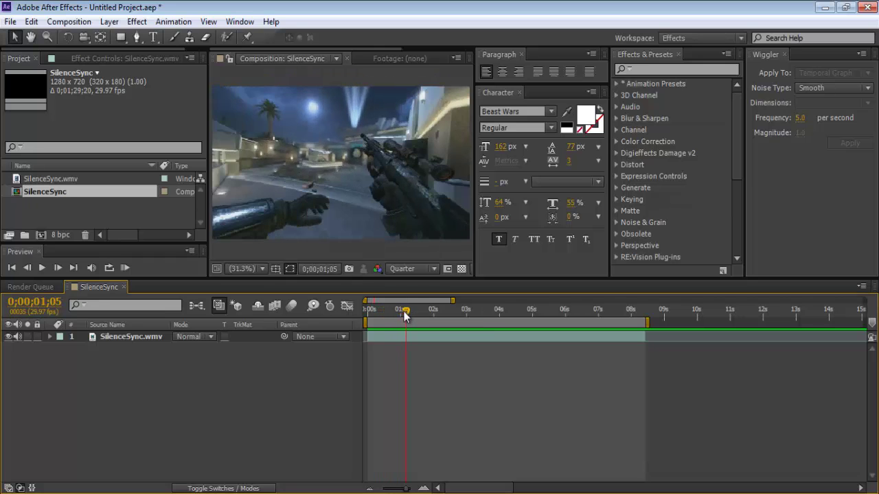
click(398, 313)
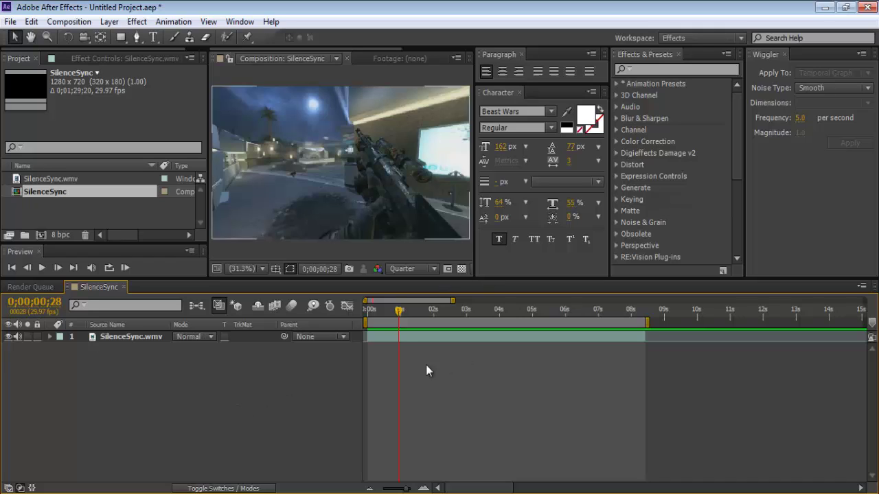
click(399, 339)
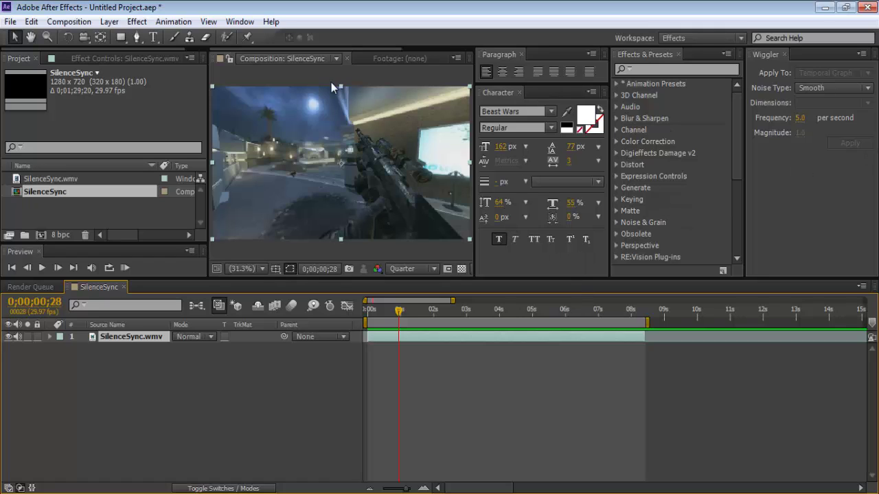
Show and enlarge the Tracker panel, then RAM-preview the gameplay clip.
click(242, 22)
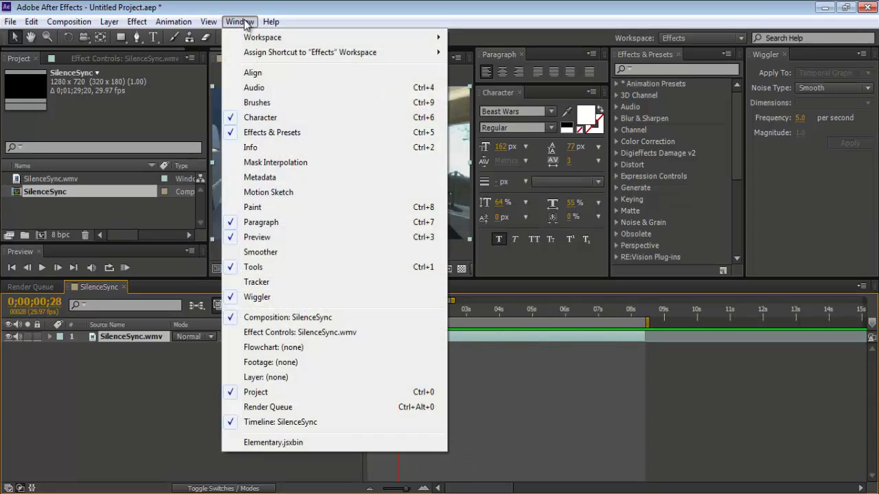
click(270, 283)
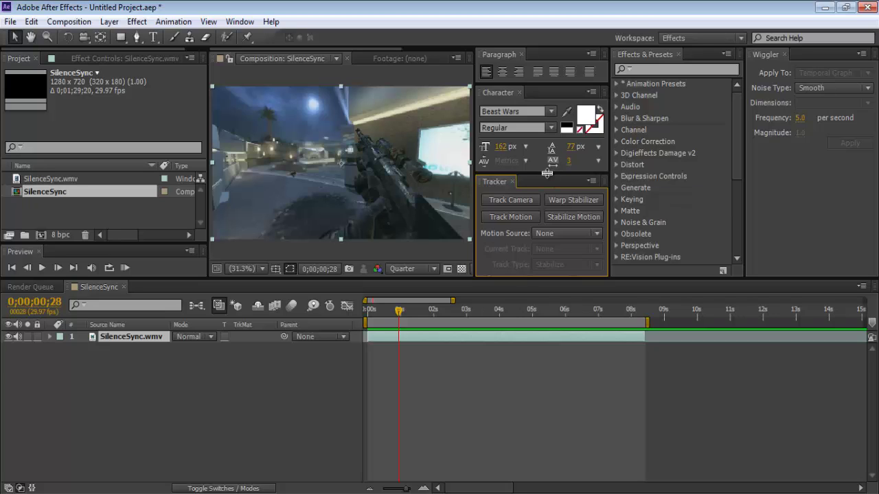
drag(546, 177, 549, 100)
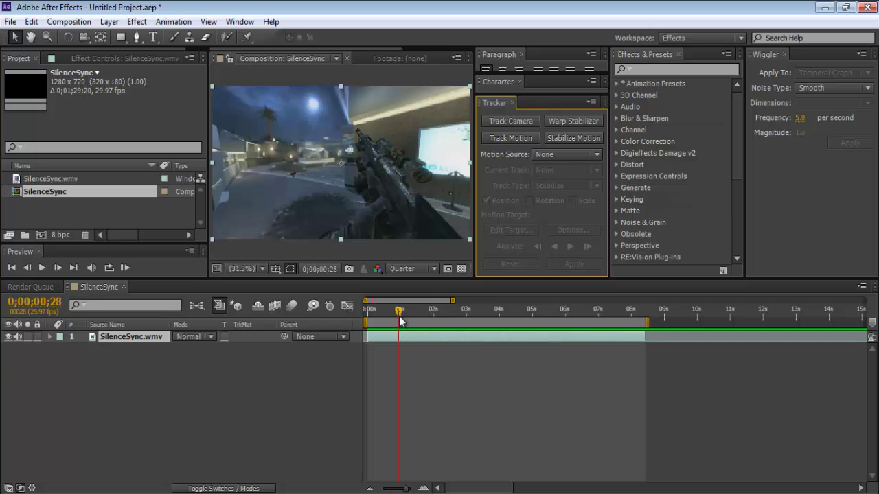
mouse_move(401, 314)
mouse_down()
mouse_move(364, 311)
mouse_move(429, 310)
mouse_move(372, 302)
mouse_move(399, 307)
mouse_up()
click(124, 267)
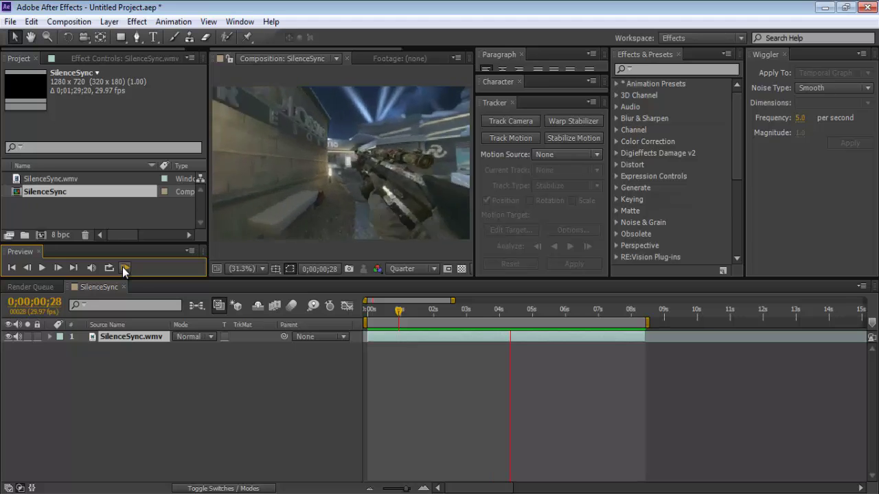
Stop the RAM preview and return to frame 0;00;00;23.
click(124, 267)
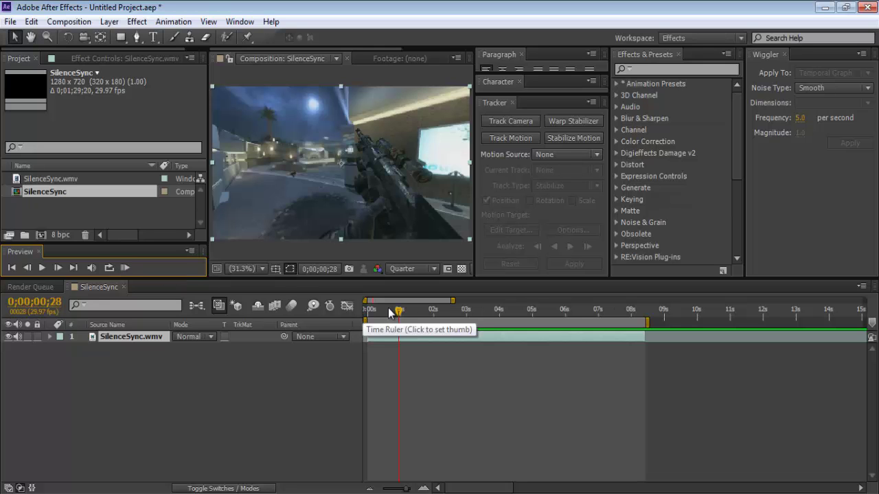
mouse_move(394, 311)
mouse_down()
mouse_move(376, 311)
mouse_move(393, 312)
mouse_up()
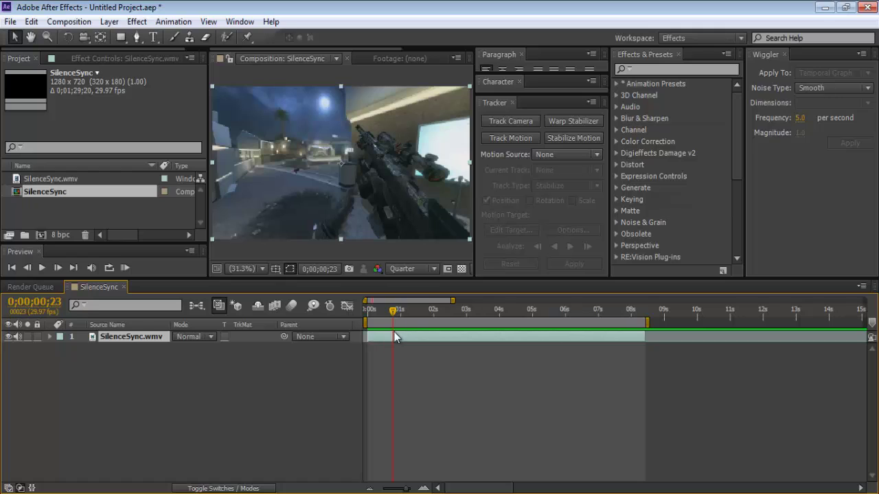
Start Track Motion on SilenceSync.wmv and zoom the Layer viewer in.
click(508, 136)
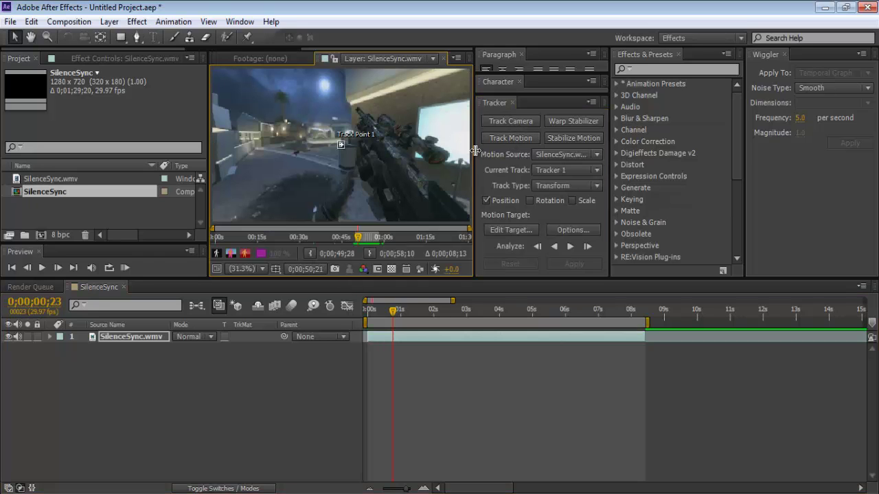
drag(476, 150, 512, 151)
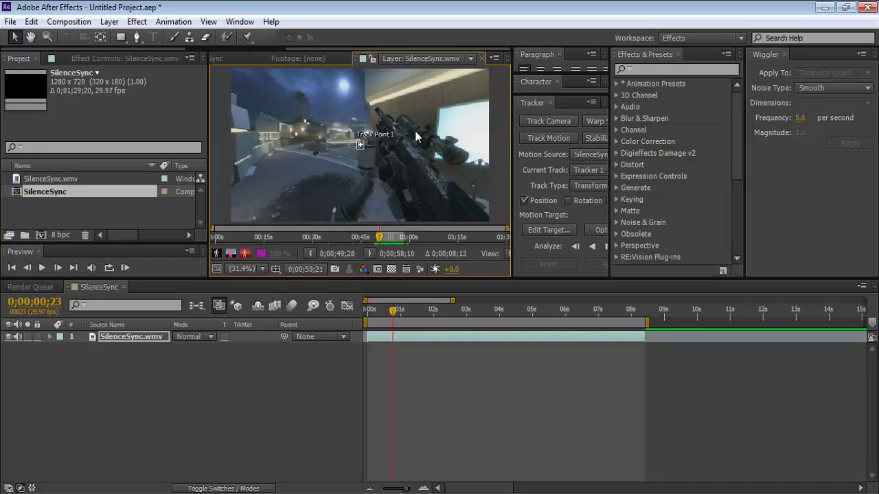
scroll(369, 145, up, 1)
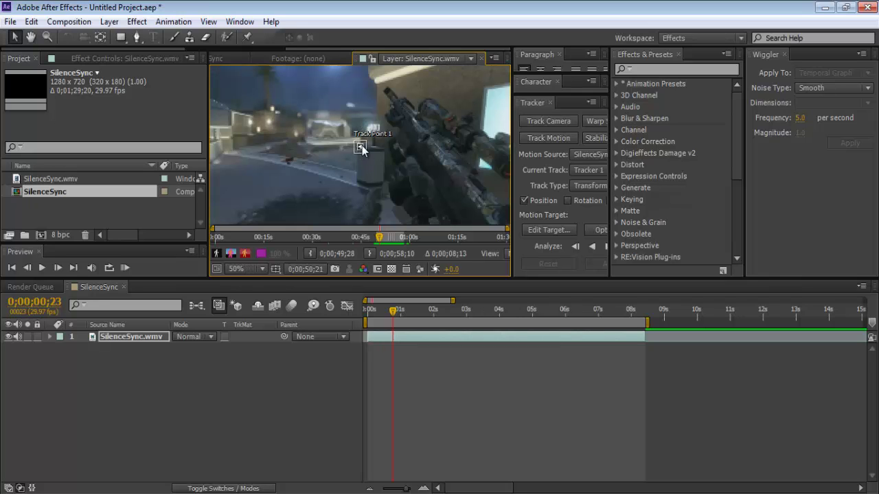
scroll(368, 158, up, 1)
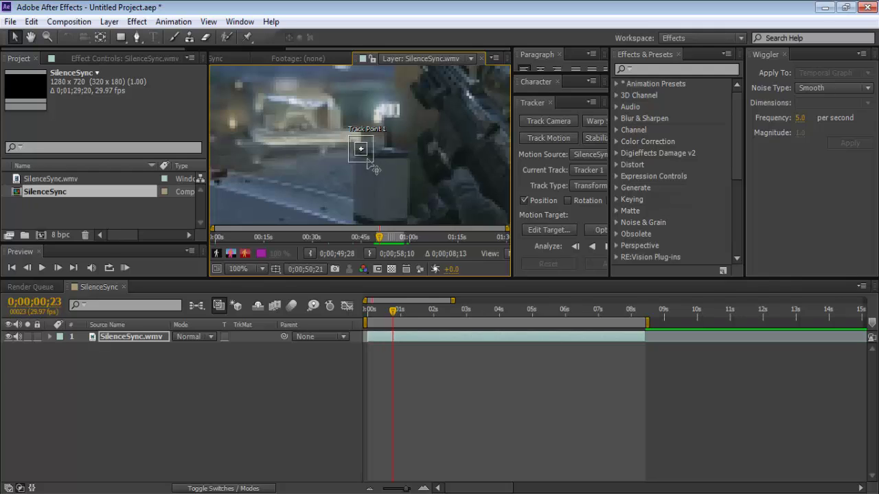
Position and enlarge Track Point 1's feature and search boxes around the bright sky light.
click(359, 143)
drag(374, 163, 328, 127)
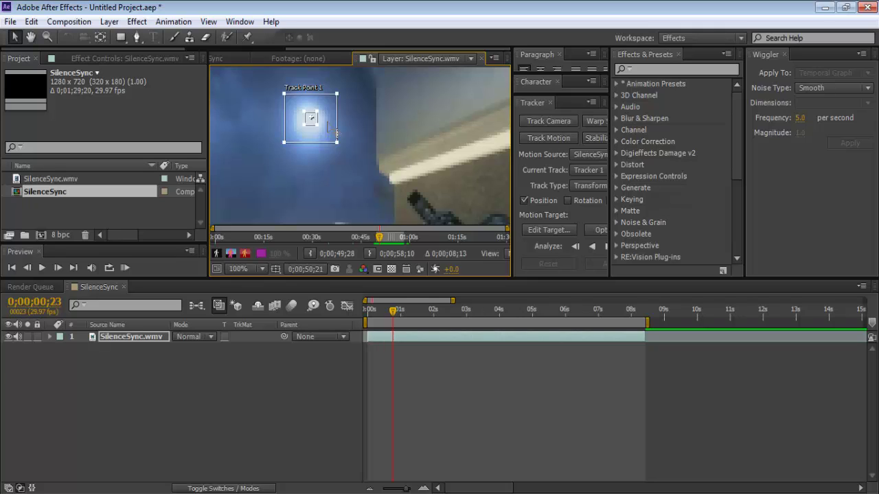
drag(336, 142, 347, 151)
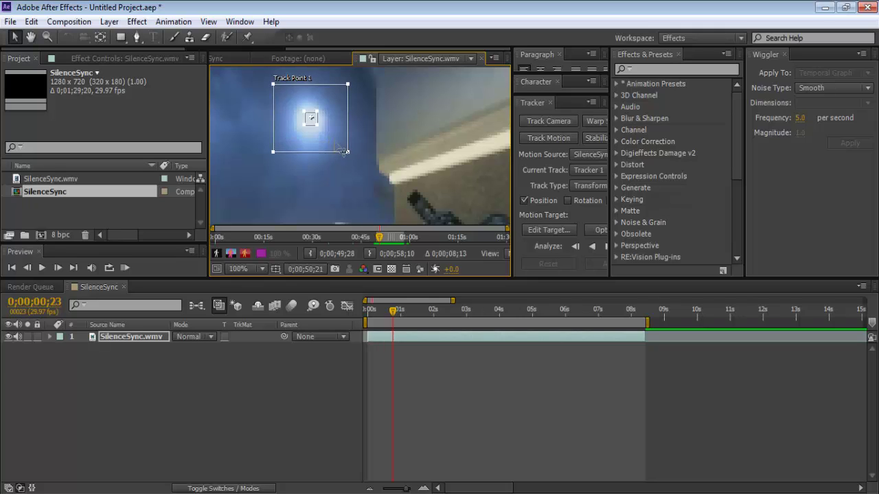
drag(318, 125, 332, 139)
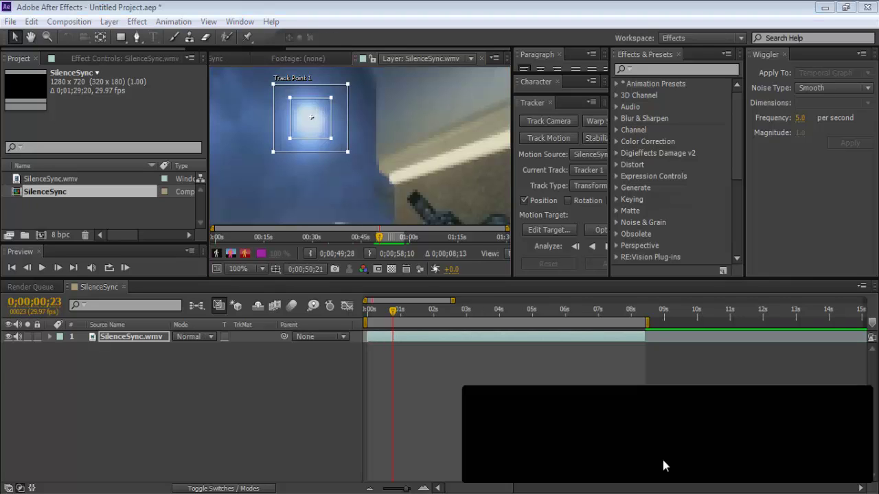
Reshape Track Point 1's feature and search boxes around the light, then zoom to 50%.
click(817, 443)
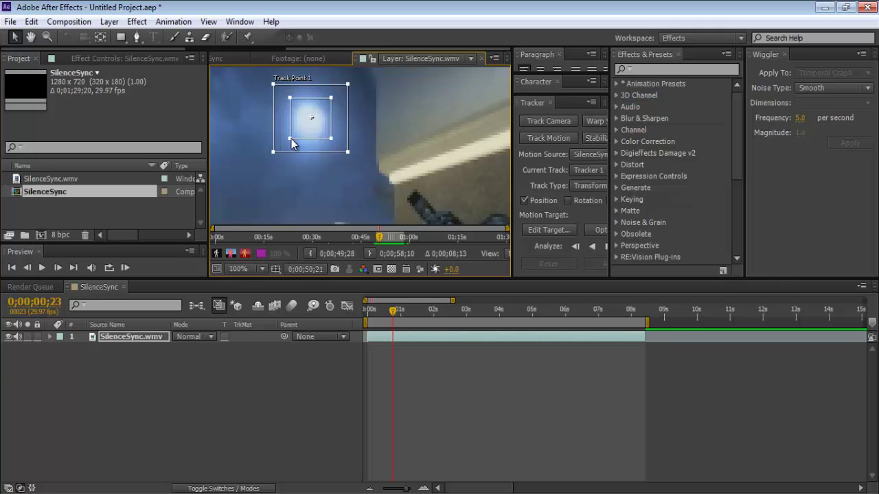
drag(290, 139, 286, 143)
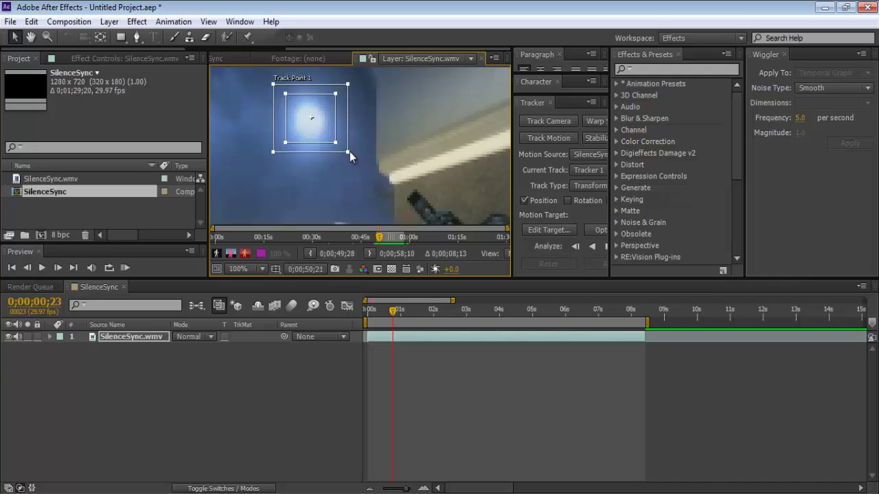
drag(348, 152, 411, 157)
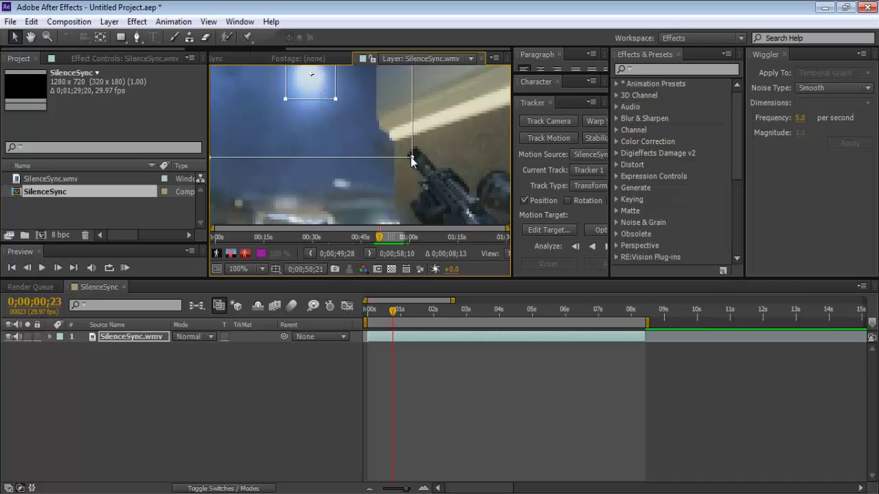
drag(411, 157, 359, 124)
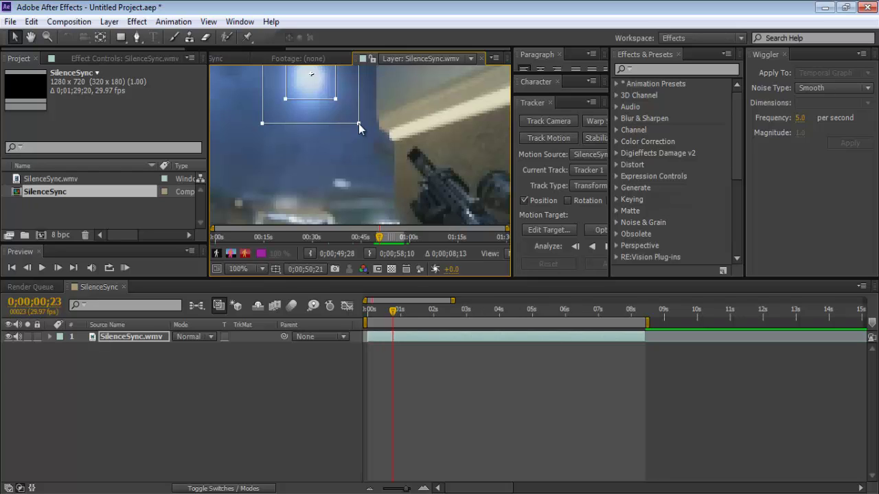
drag(360, 126, 373, 129)
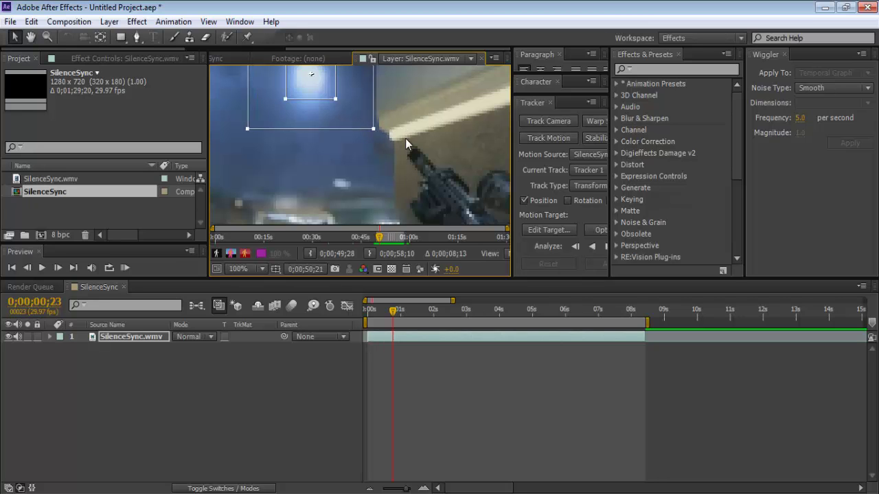
key(comma)
key(comma)
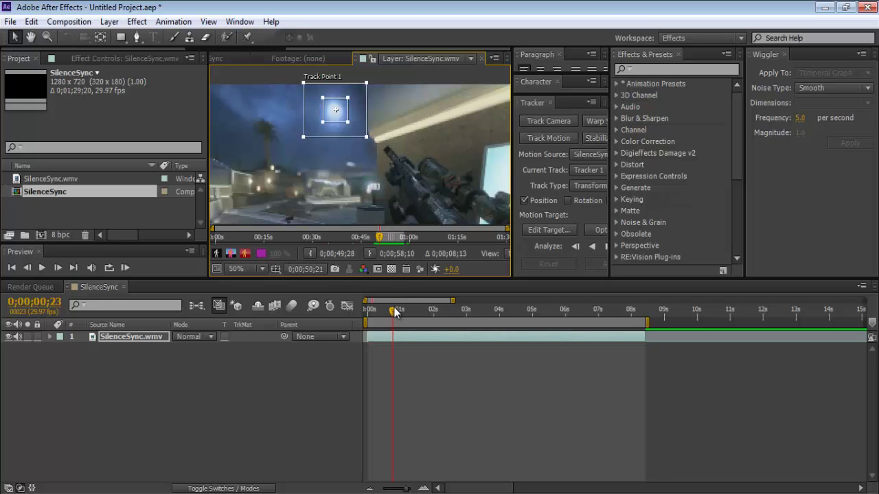
mouse_move(392, 311)
mouse_down()
mouse_move(414, 313)
mouse_move(375, 312)
mouse_move(385, 312)
mouse_up()
drag(345, 120, 389, 140)
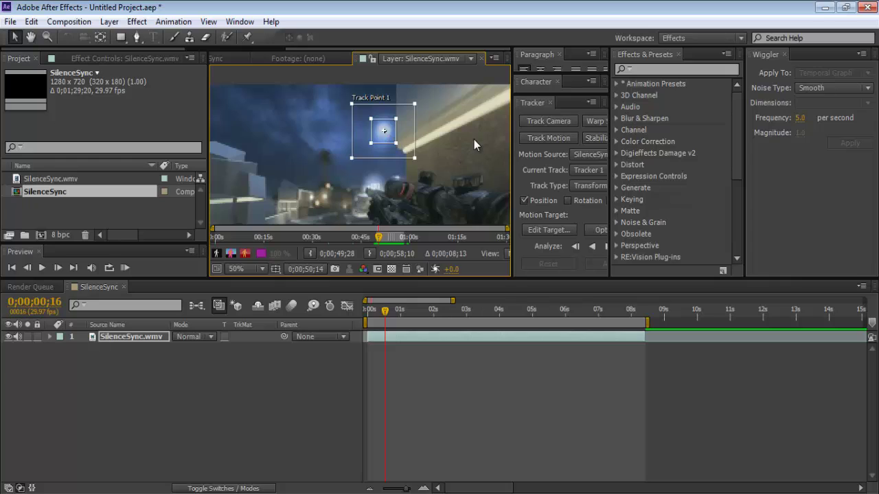
drag(611, 177, 638, 178)
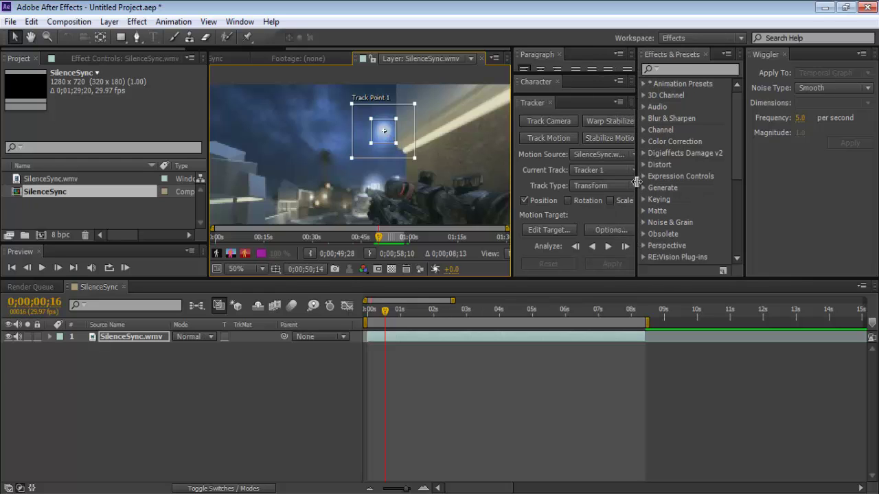
click(591, 246)
drag(639, 222, 673, 226)
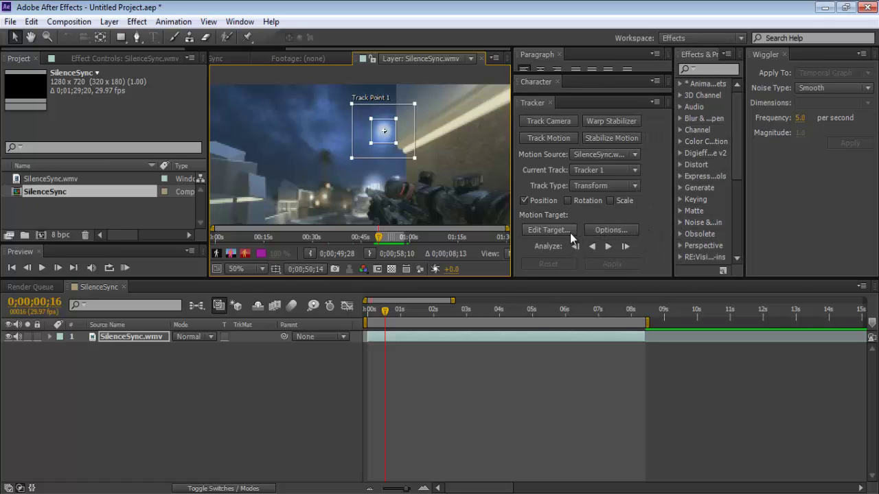
click(609, 247)
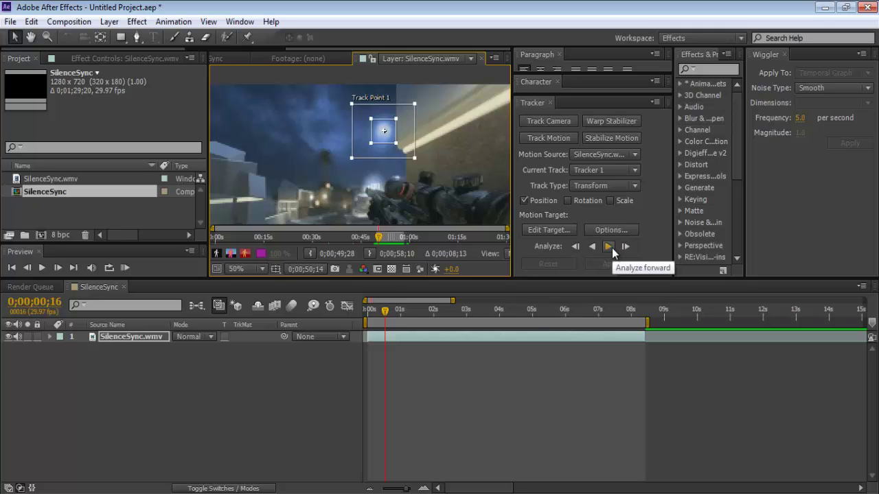
Analyze Track Point 1 forward, stop, and scrub back to where the track drifted.
click(610, 246)
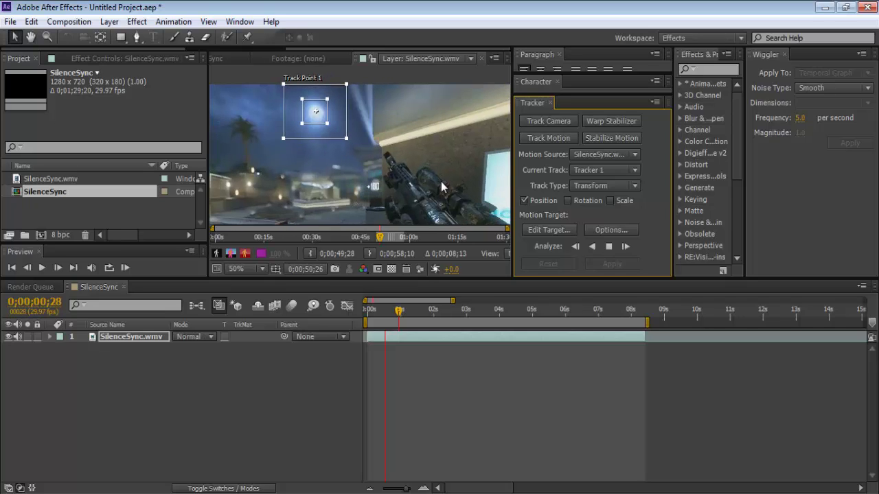
click(610, 246)
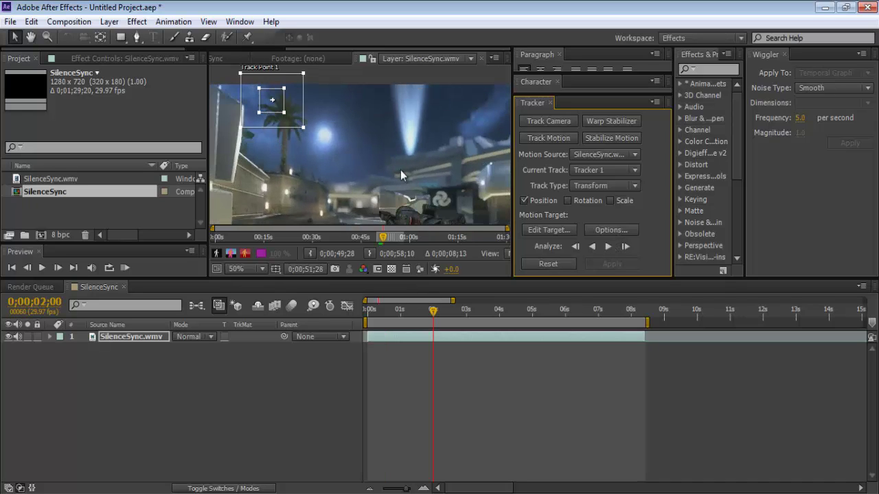
drag(409, 310, 402, 314)
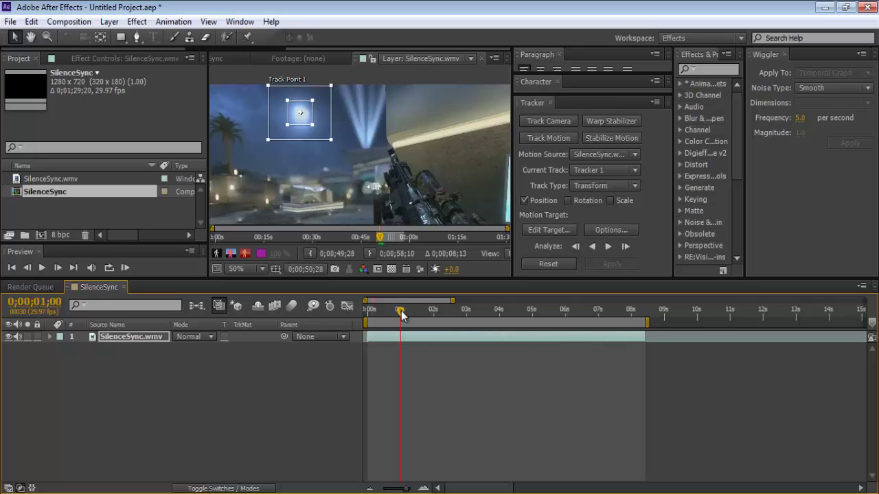
drag(401, 315, 406, 318)
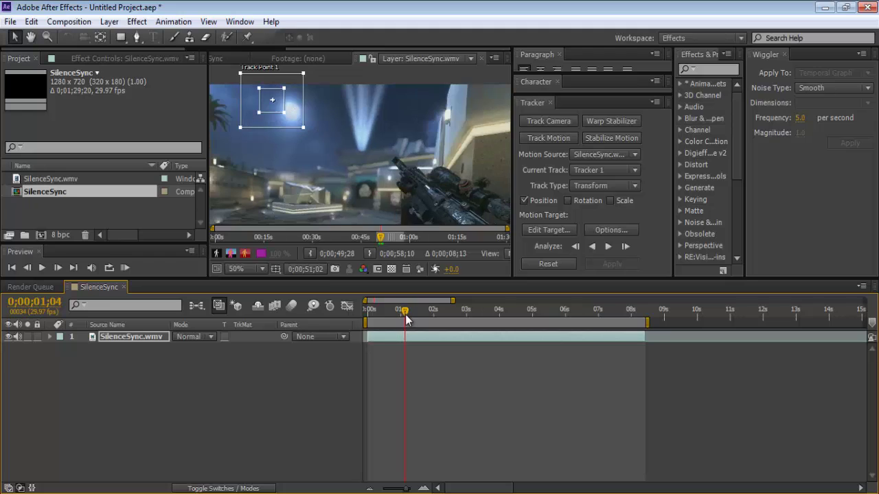
Re-center Track Point 1 on the sky light, resume analysis, and enlarge its search region.
drag(283, 110, 304, 121)
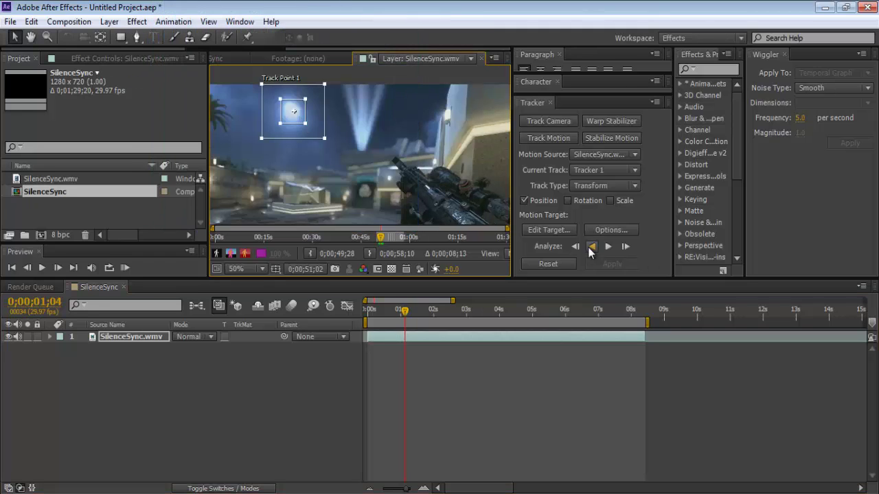
click(625, 246)
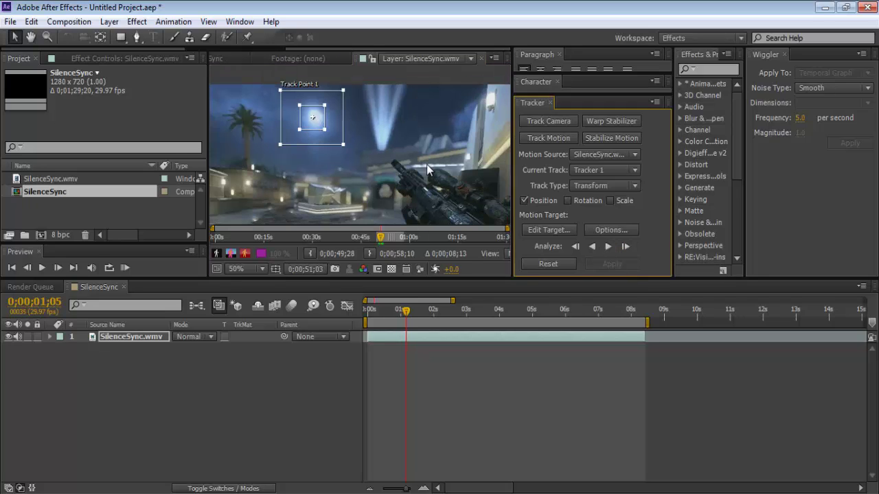
drag(345, 143, 354, 151)
Analyze Track Point 1 forward again, stopping at frame 0;00;01;15.
click(607, 248)
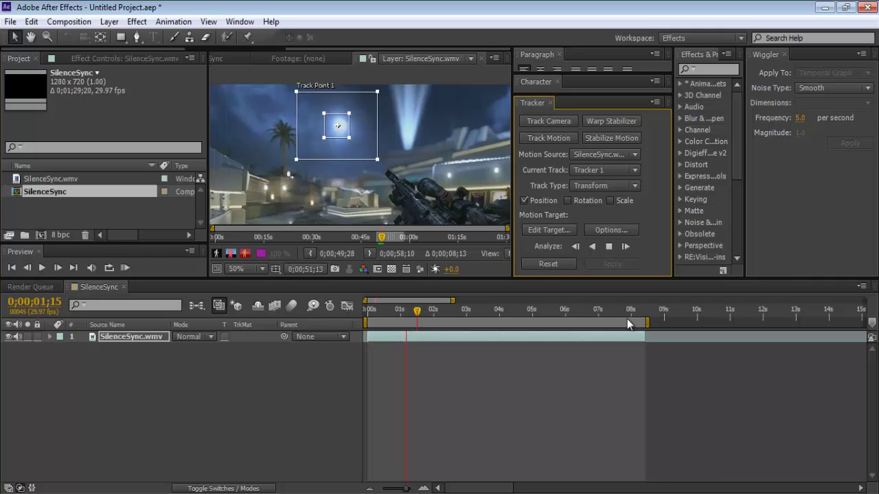
click(610, 246)
Create a Null Object layer (Null 1) from the Layer > New menu.
click(109, 21)
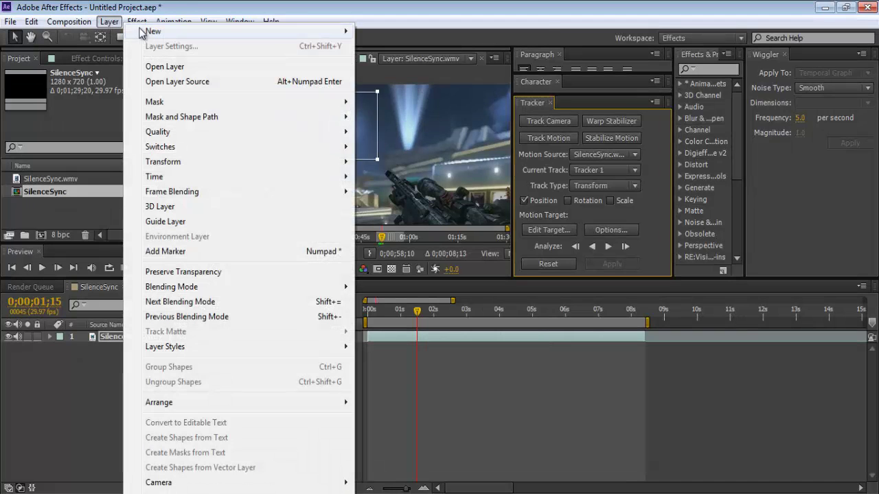
mouse_move(140, 32)
click(405, 91)
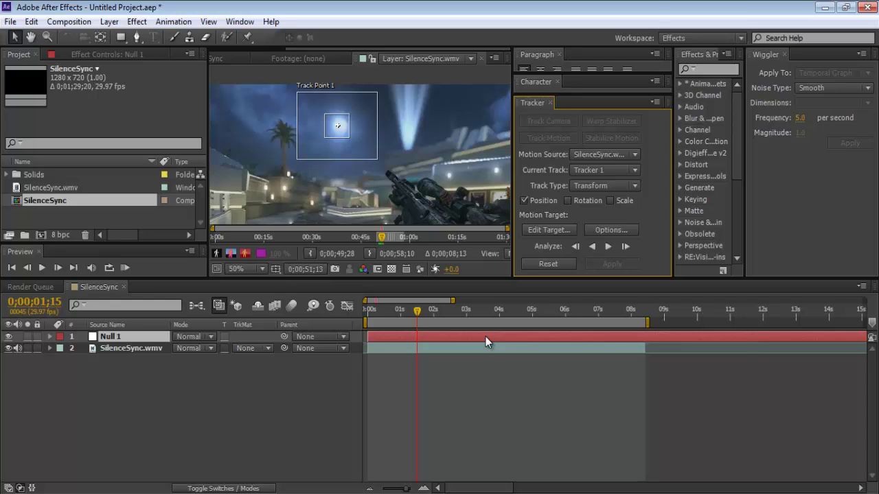
Set Null 1 as Tracker 1's motion target in the Motion Target dialog.
click(543, 229)
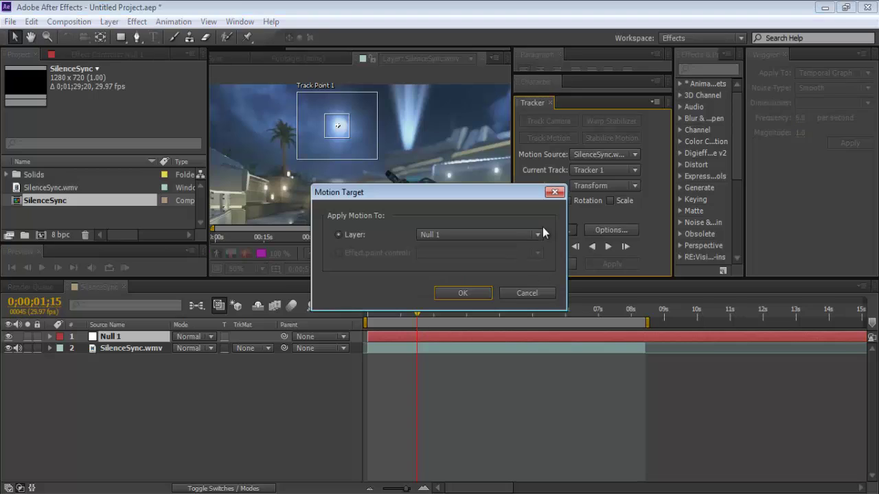
click(537, 235)
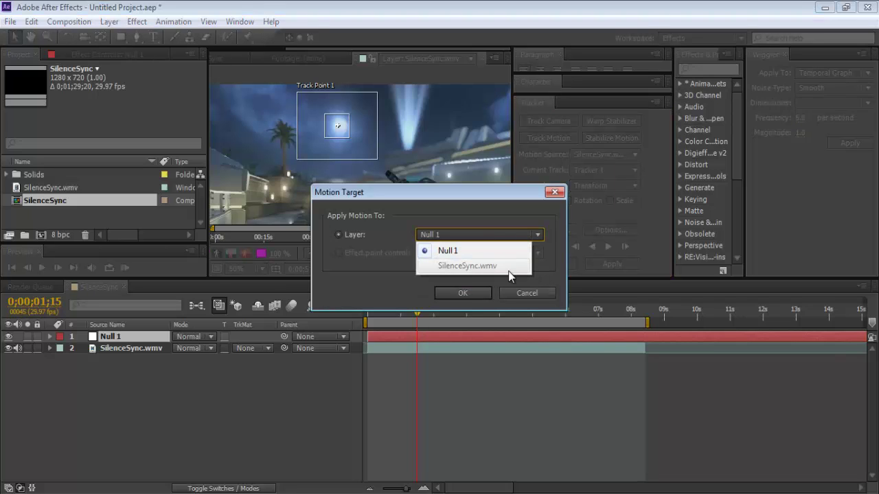
click(461, 250)
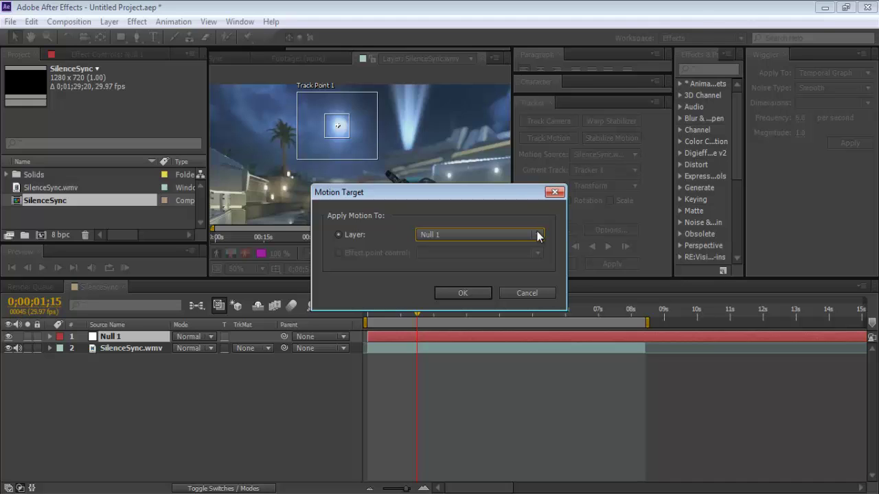
click(462, 294)
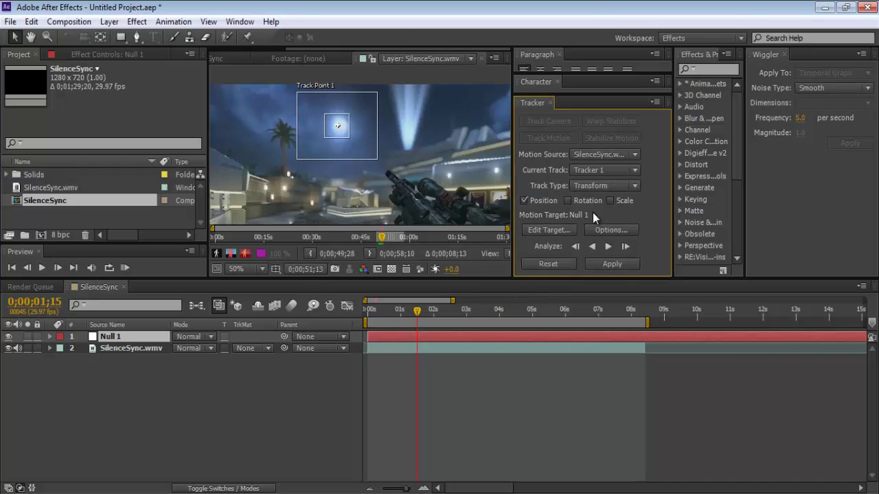
Apply Tracker 1's motion to Null 1 with Apply Dimensions set to X and Y.
click(621, 263)
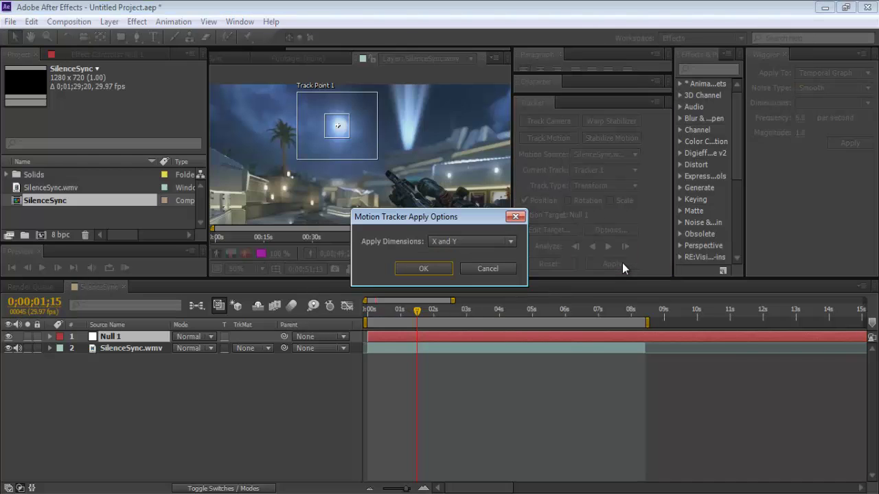
click(510, 243)
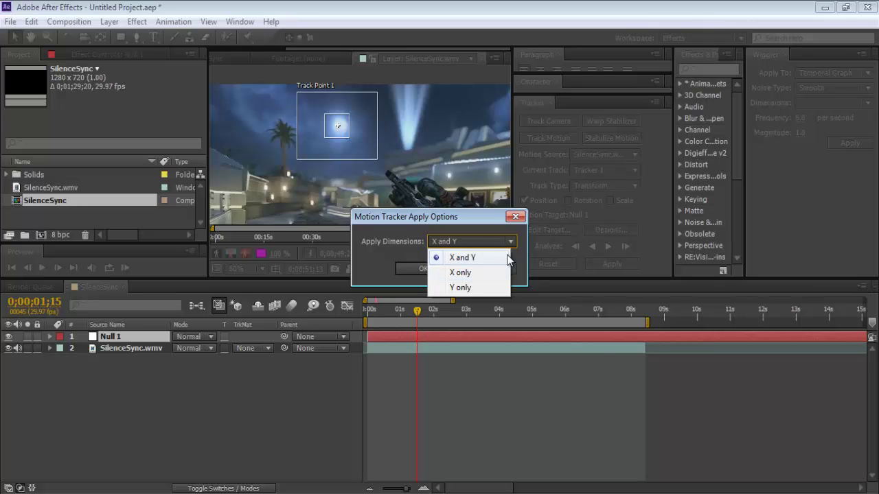
click(398, 254)
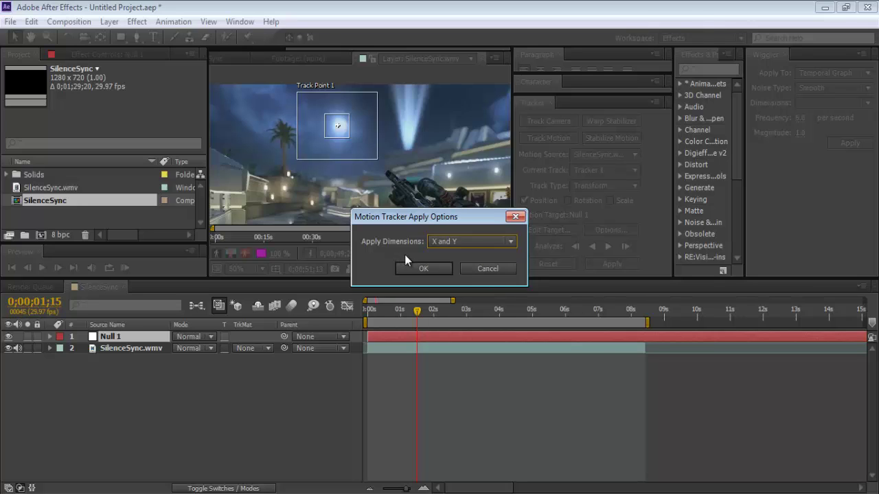
click(412, 265)
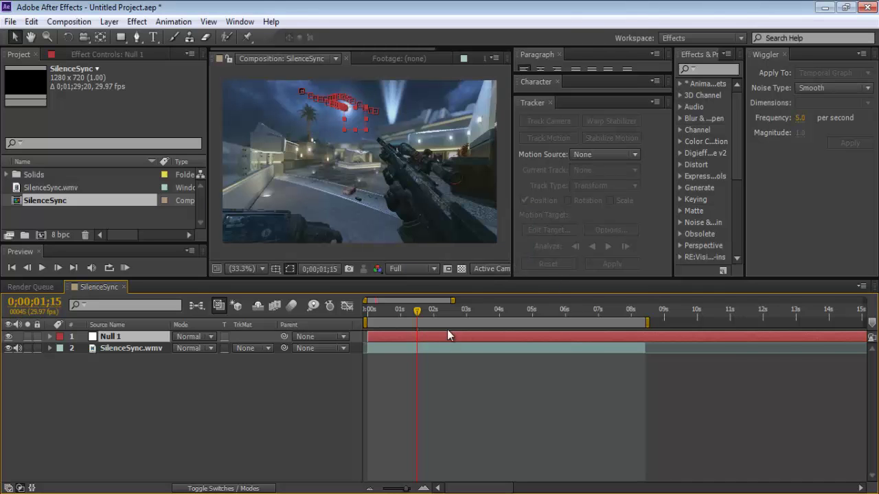
Enable Display Motion Paths in the Tracker menu and scrub to confirm Null 1 tracks the light.
drag(417, 308, 388, 315)
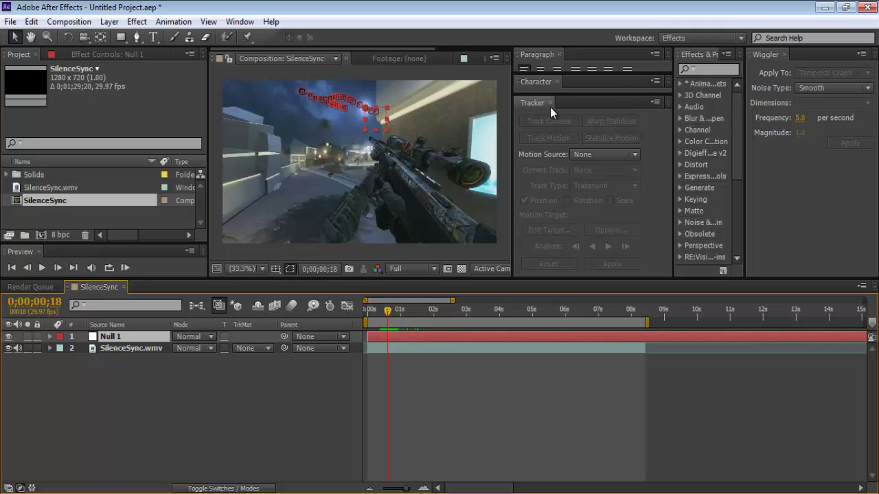
click(655, 102)
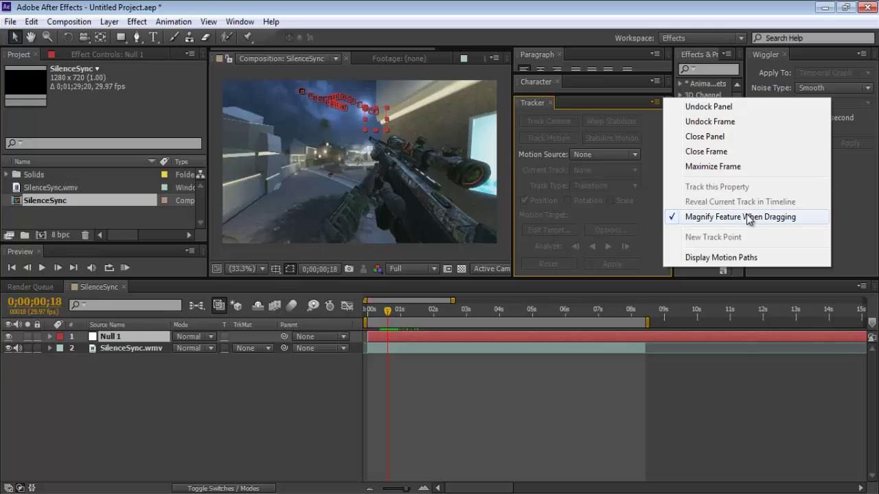
click(707, 258)
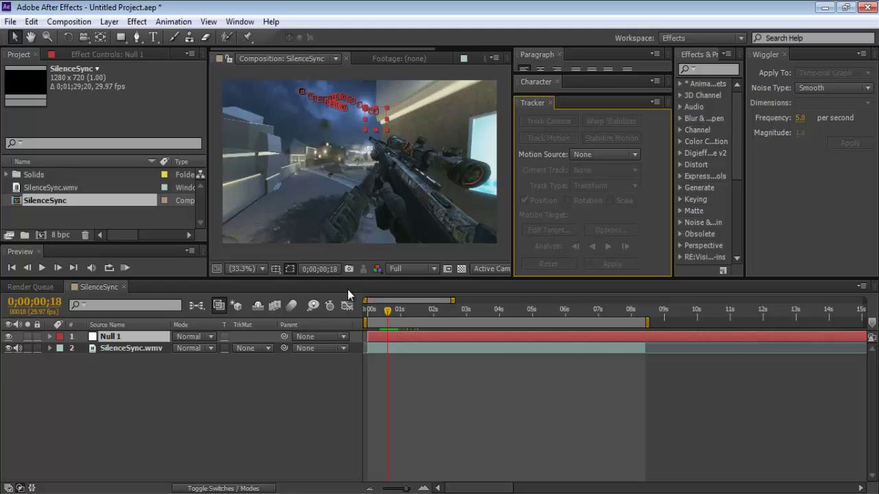
mouse_move(387, 314)
mouse_down()
mouse_move(376, 313)
mouse_move(389, 313)
mouse_up()
Create a black solid named 'Optical Flare' and place it just below Null 1.
click(110, 21)
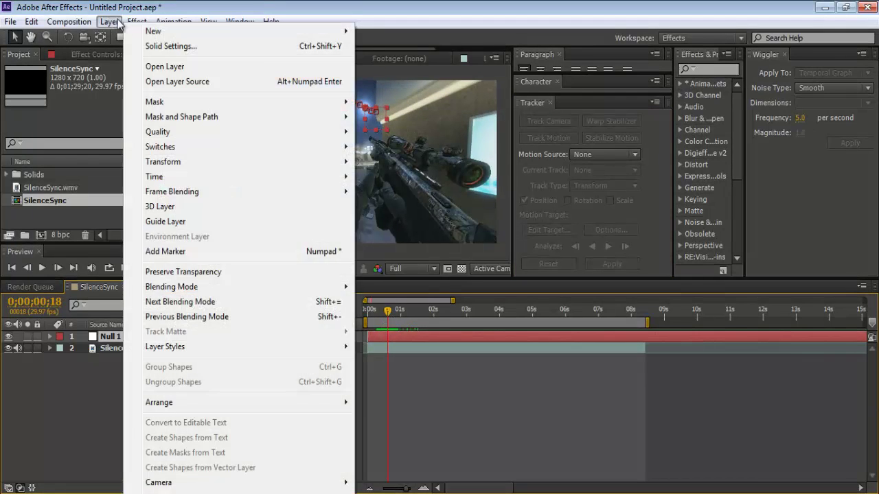
mouse_move(302, 31)
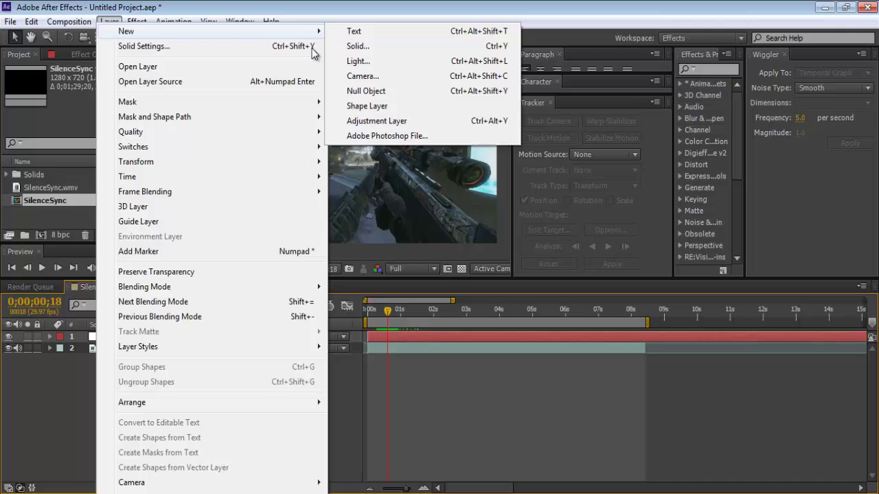
click(366, 55)
text(V)
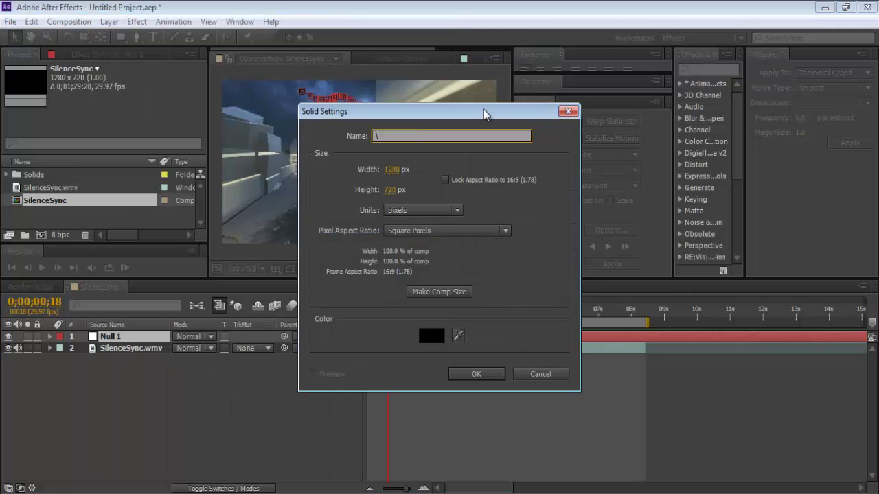
key(BackSpace)
text(Optical Flare)
click(474, 374)
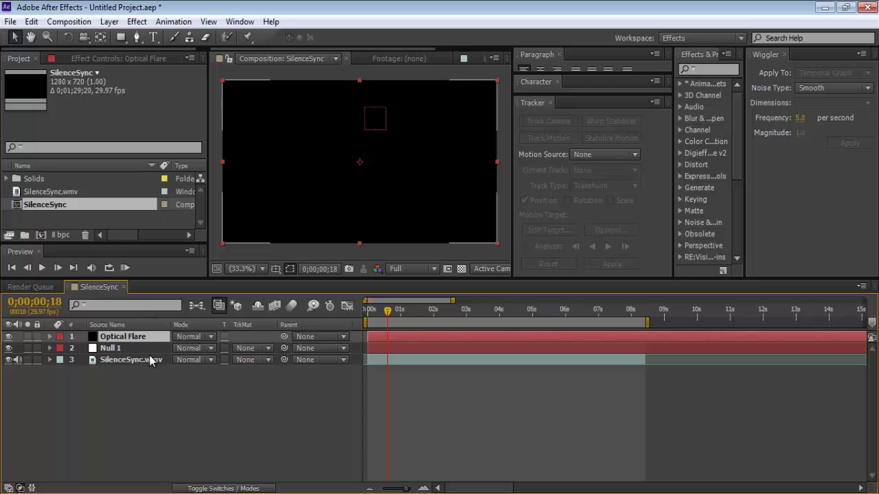
drag(146, 340, 148, 353)
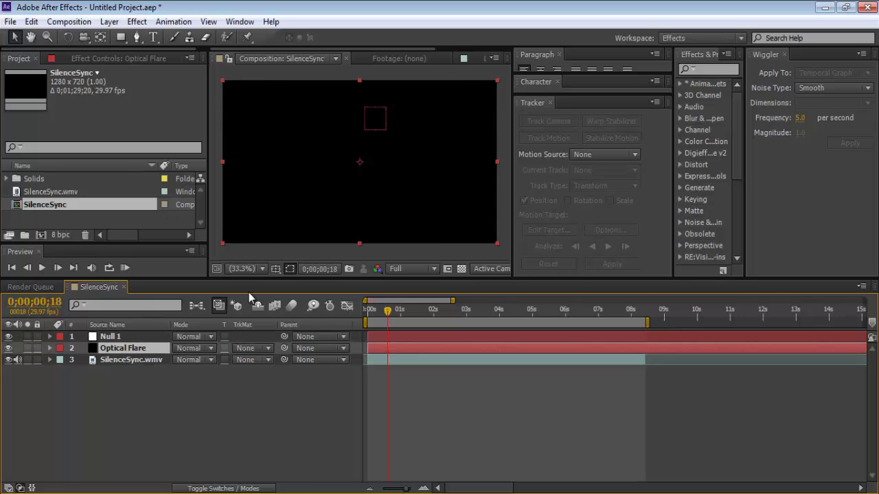
Set the Optical Flare layer to Add mode and apply Video Copilot's Optical Flares effect.
click(199, 349)
click(241, 197)
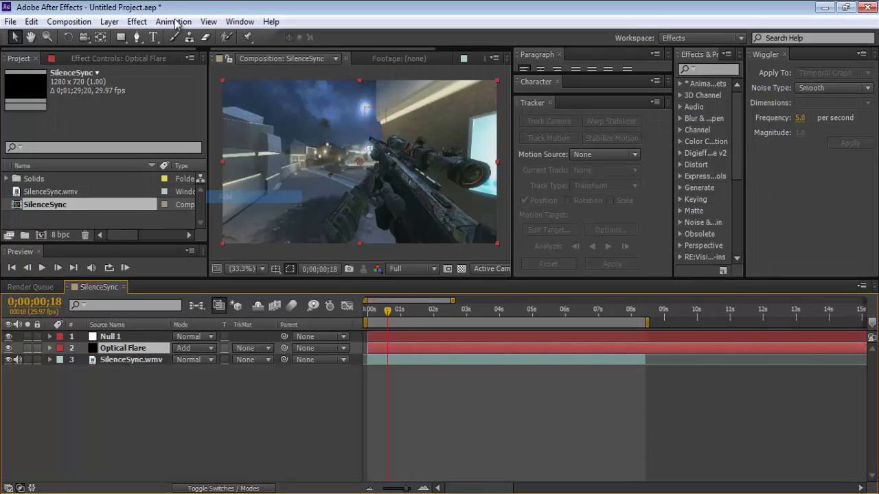
click(137, 21)
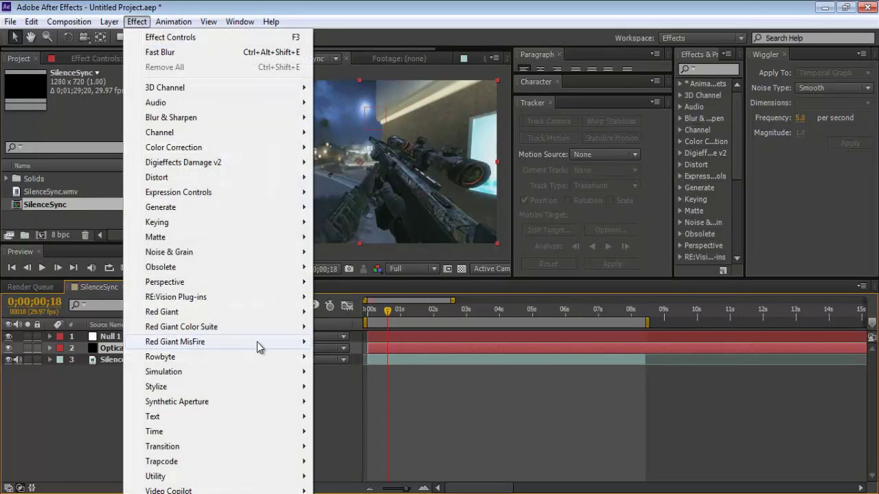
mouse_move(295, 491)
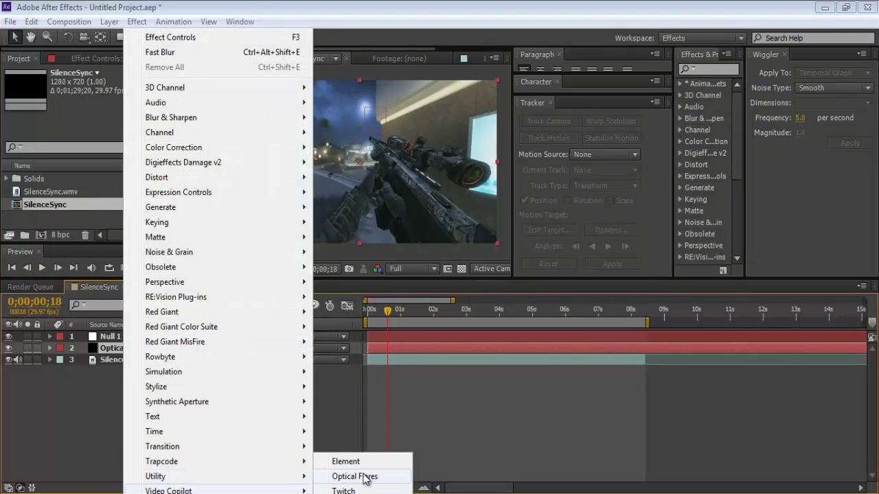
click(365, 477)
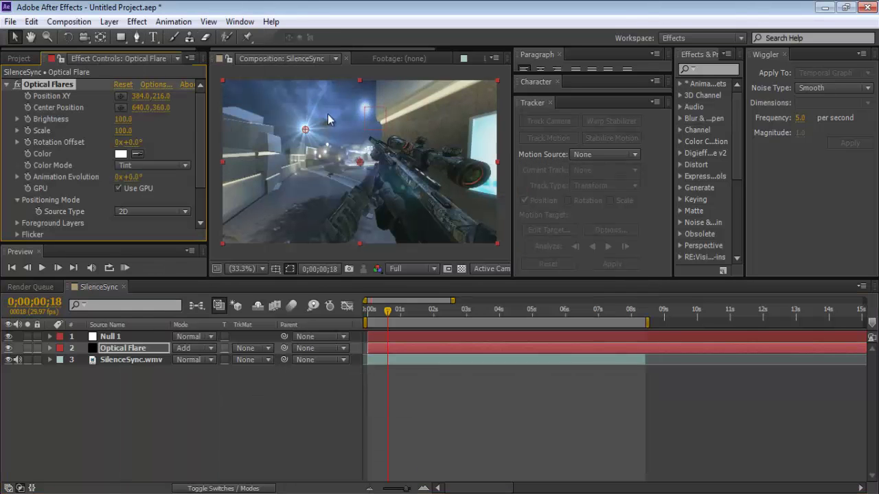
Expand the Optical Flare layer down to the Optical Flares effect's properties.
click(50, 348)
click(61, 360)
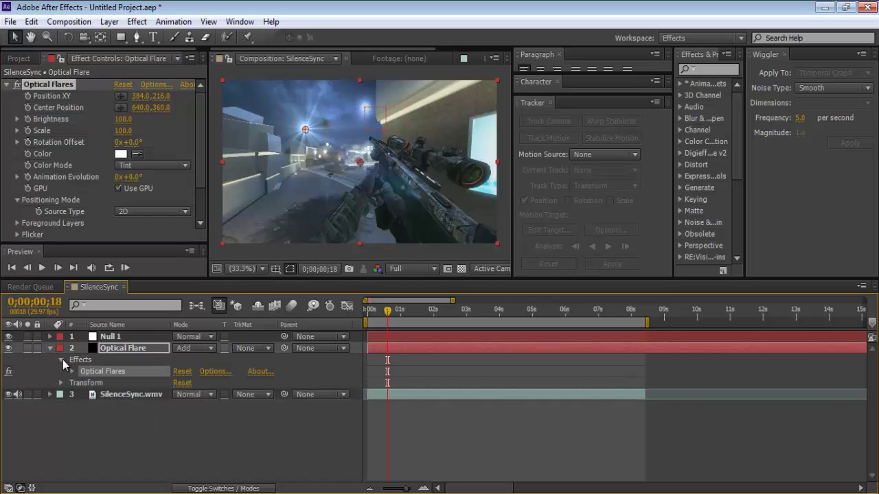
click(72, 372)
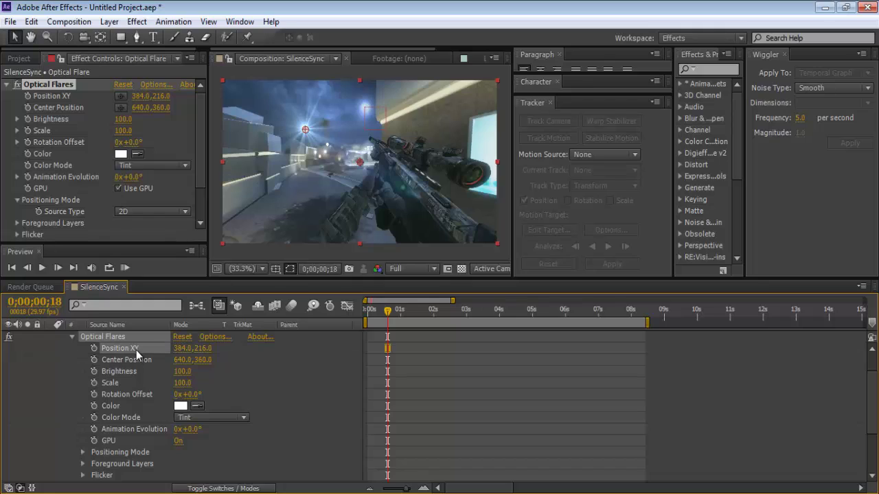
scroll(520, 340, up, 3)
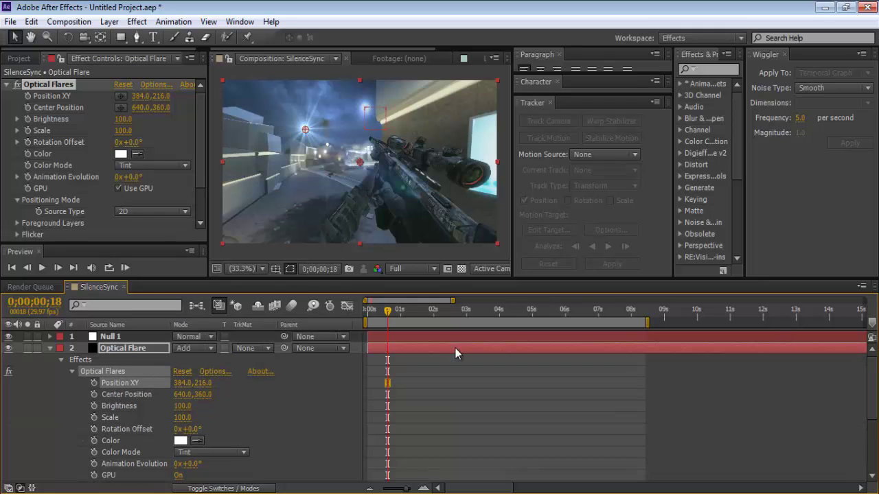
Show Null 1's Position keyframes and zoom the timeline in to spread them out.
click(107, 339)
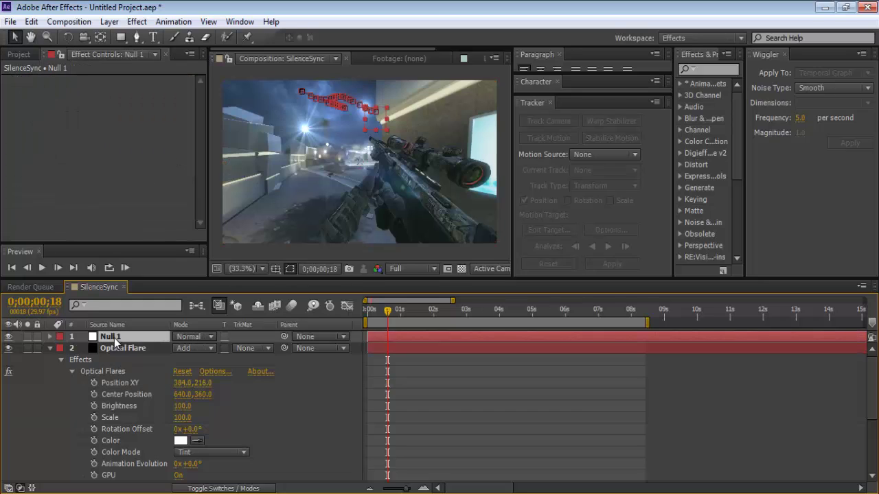
key(p)
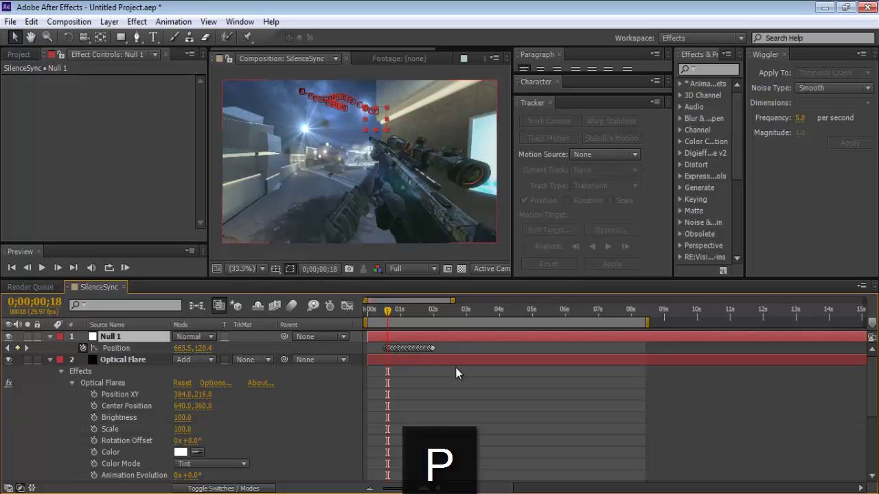
mouse_move(420, 489)
mouse_down()
mouse_move(440, 489)
mouse_move(412, 489)
mouse_up()
mouse_move(447, 309)
mouse_down()
mouse_move(437, 310)
mouse_move(628, 316)
mouse_move(449, 318)
mouse_up()
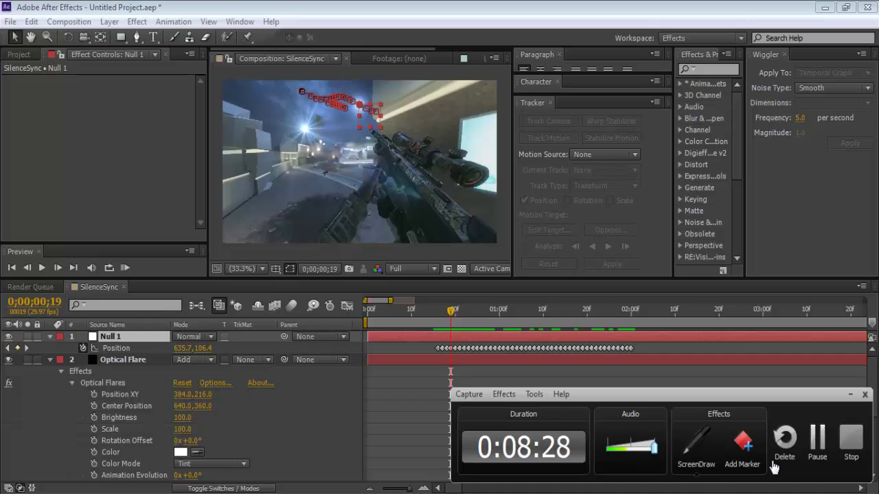
click(820, 439)
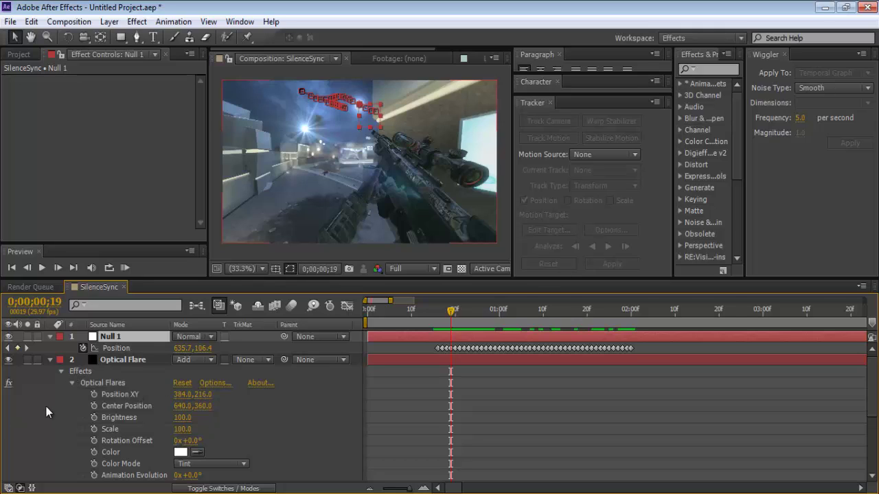
Pick-whip an expression linking Optical Flares' Position XY to Null 1's Position.
alt+click(94, 395)
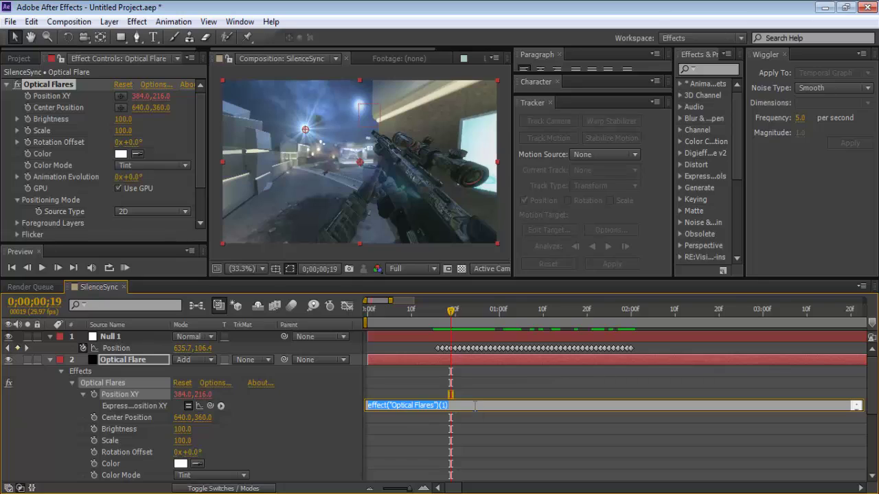
key(BackSpace)
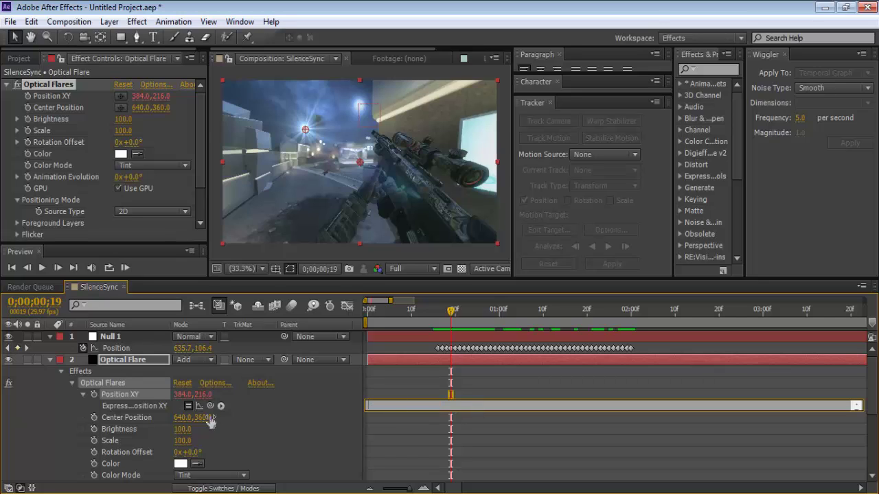
drag(210, 406, 133, 346)
click(323, 404)
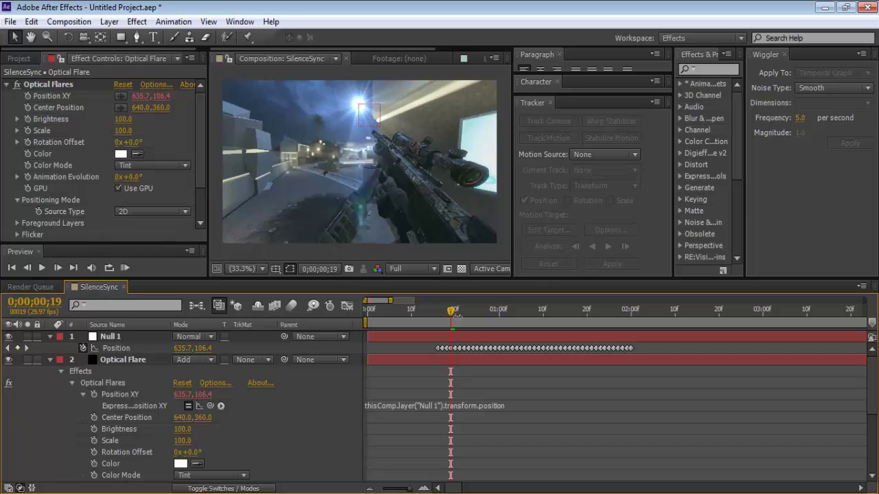
Scrub to frame 29 verifying the flare tracks the sky light, then collapse both layers.
drag(452, 311, 508, 310)
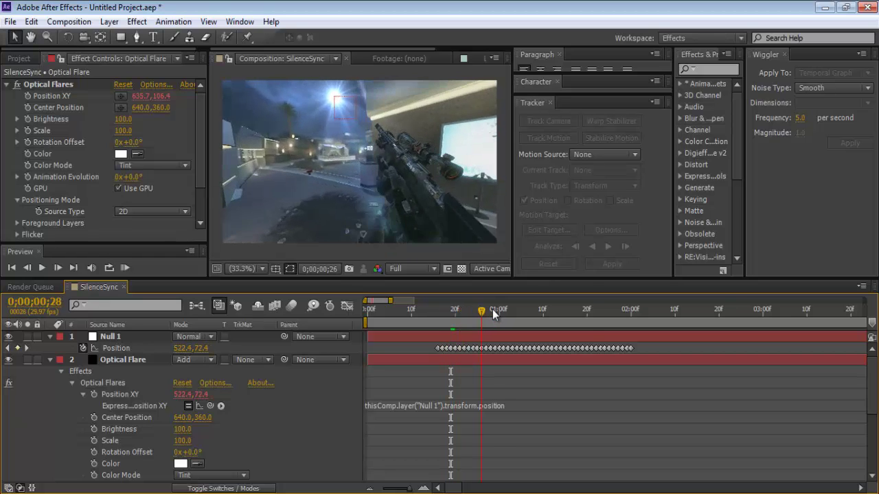
click(555, 330)
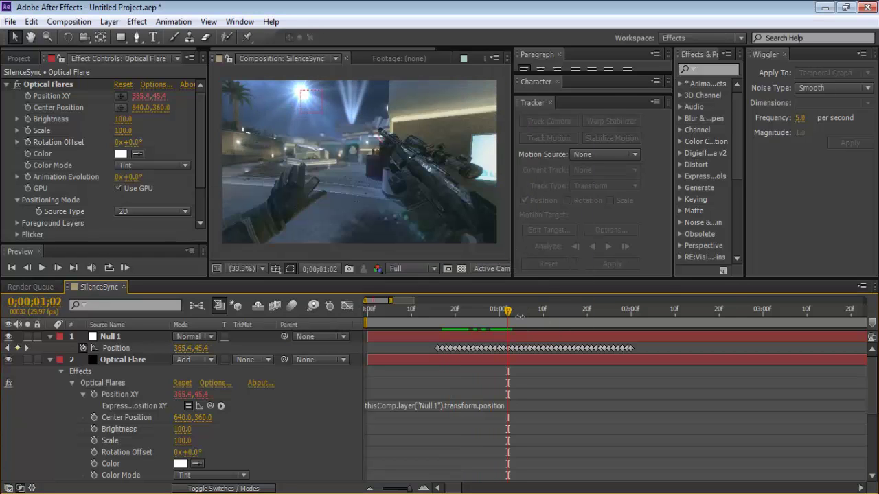
drag(509, 313, 552, 312)
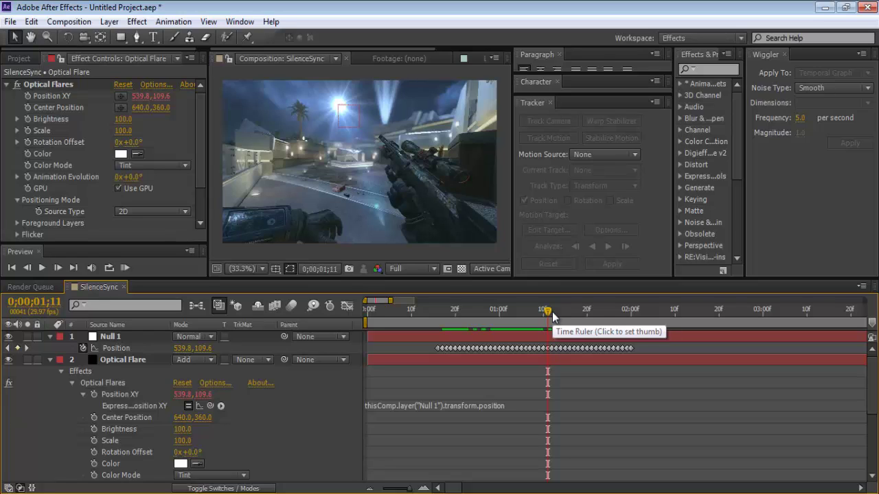
drag(551, 312, 516, 316)
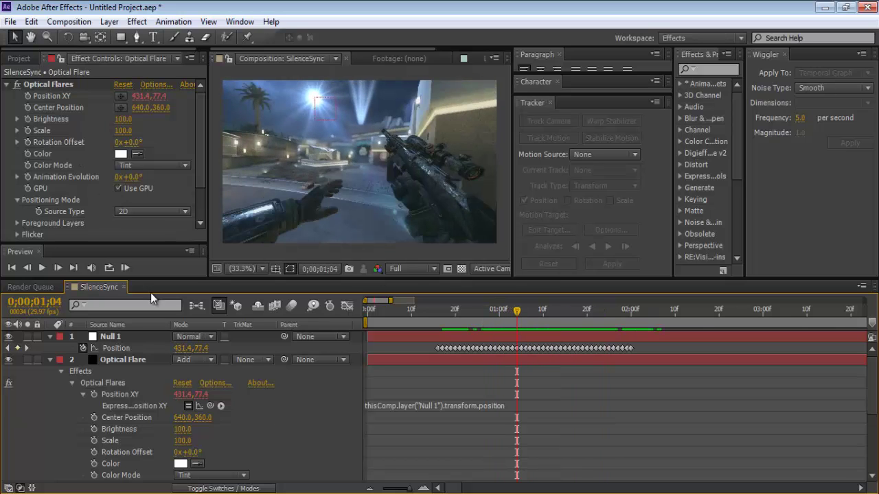
drag(203, 153, 199, 181)
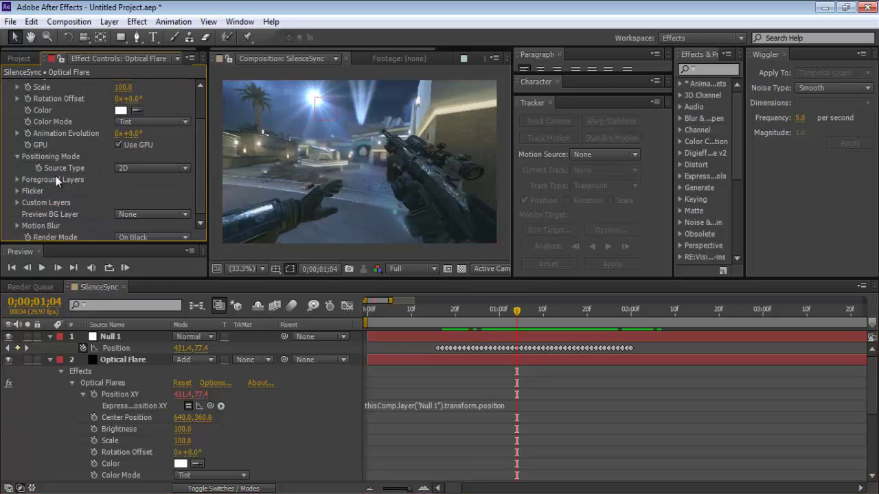
scroll(187, 110, up, 2)
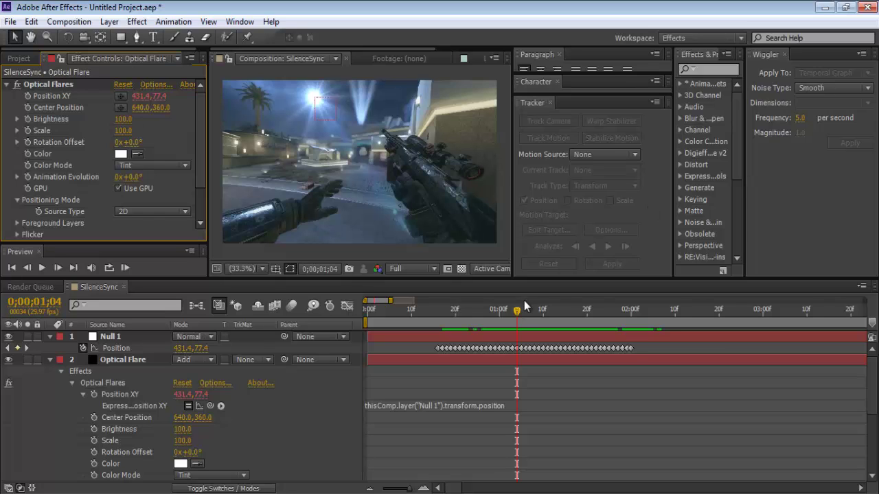
drag(517, 314, 498, 313)
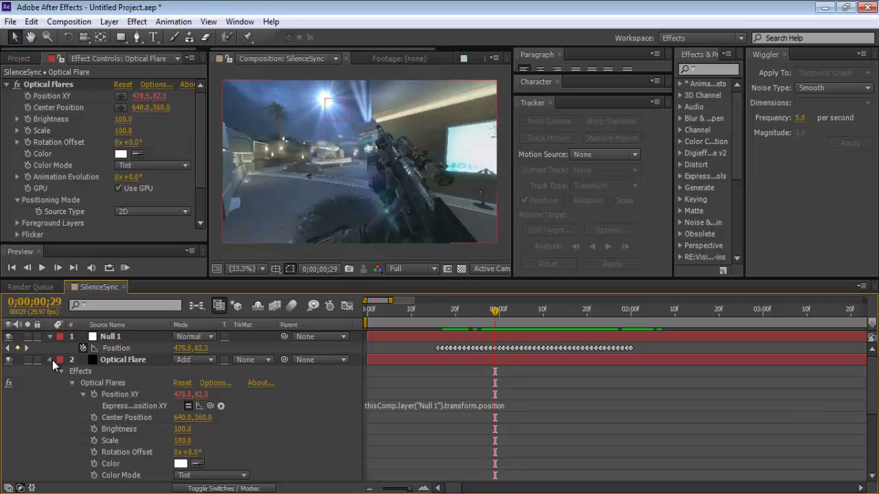
click(51, 359)
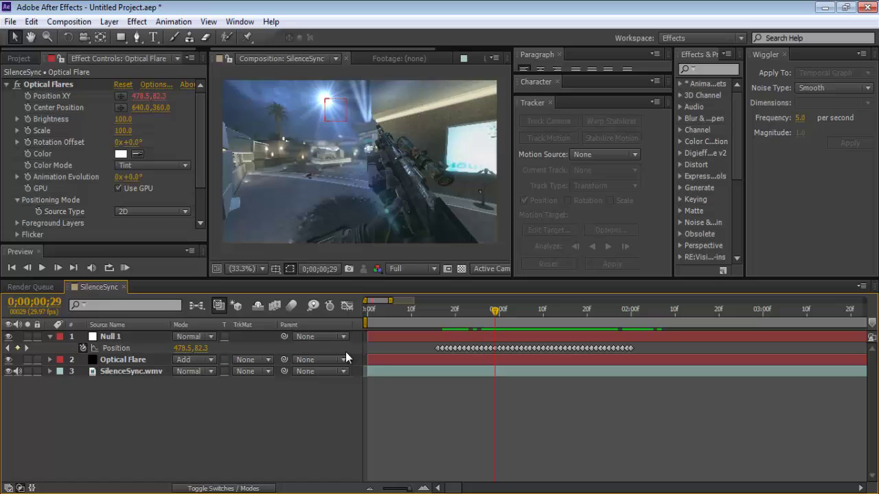
click(50, 337)
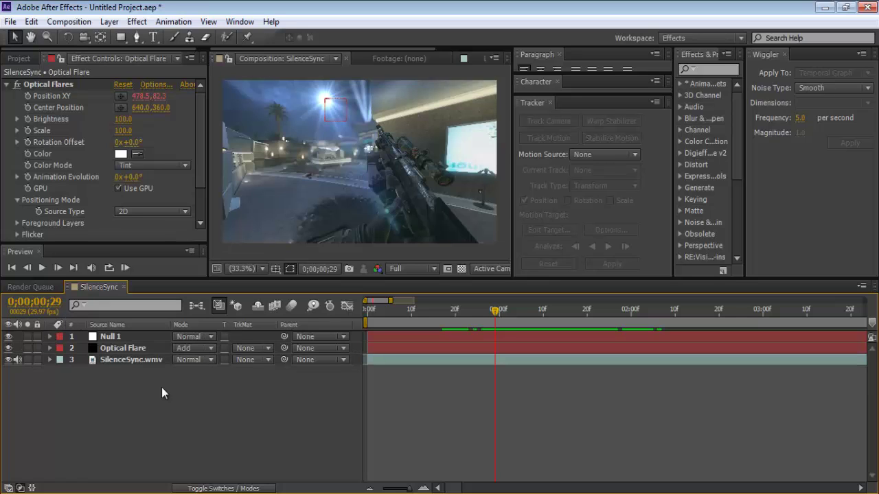